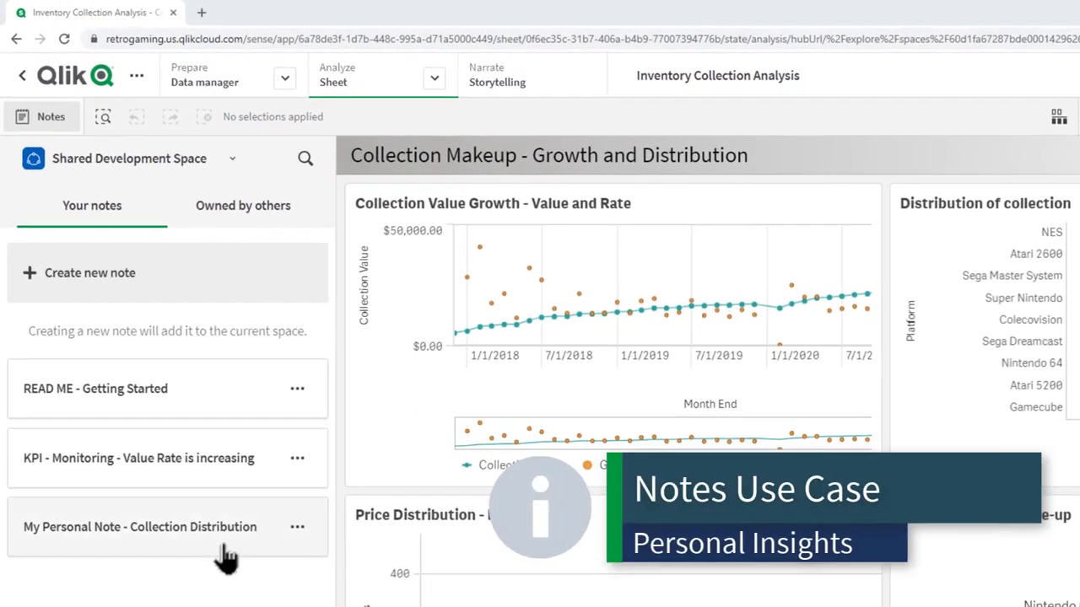
Step: Review the existing notes on collection distribution, KPI monitoring and getting started in Shared Development Space
{"action": "left_click", "coordinate": [168, 412]}
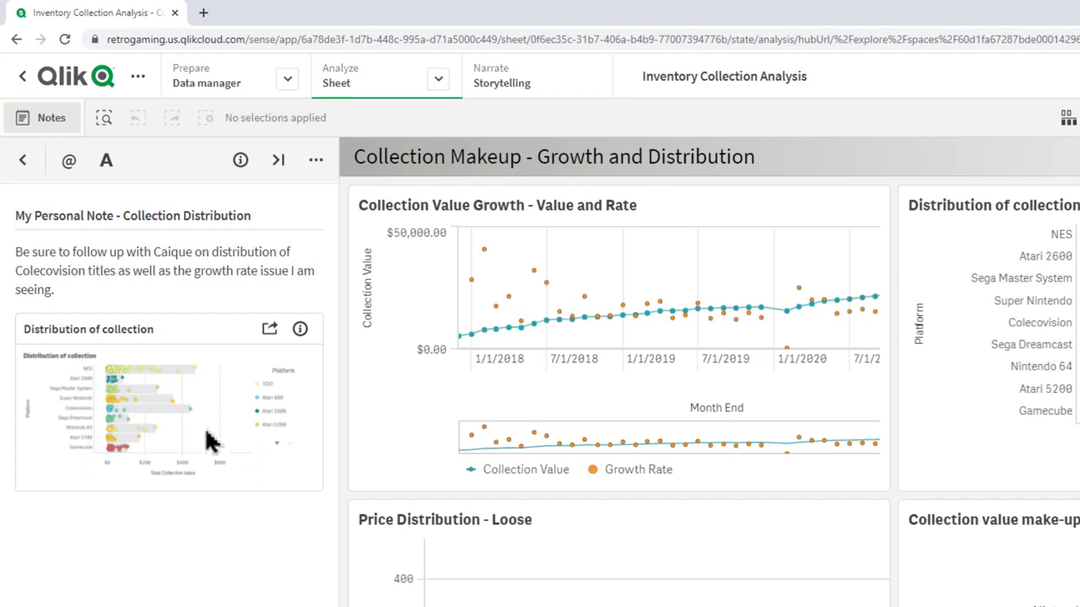
{"action": "left_click", "coordinate": [26, 162]}
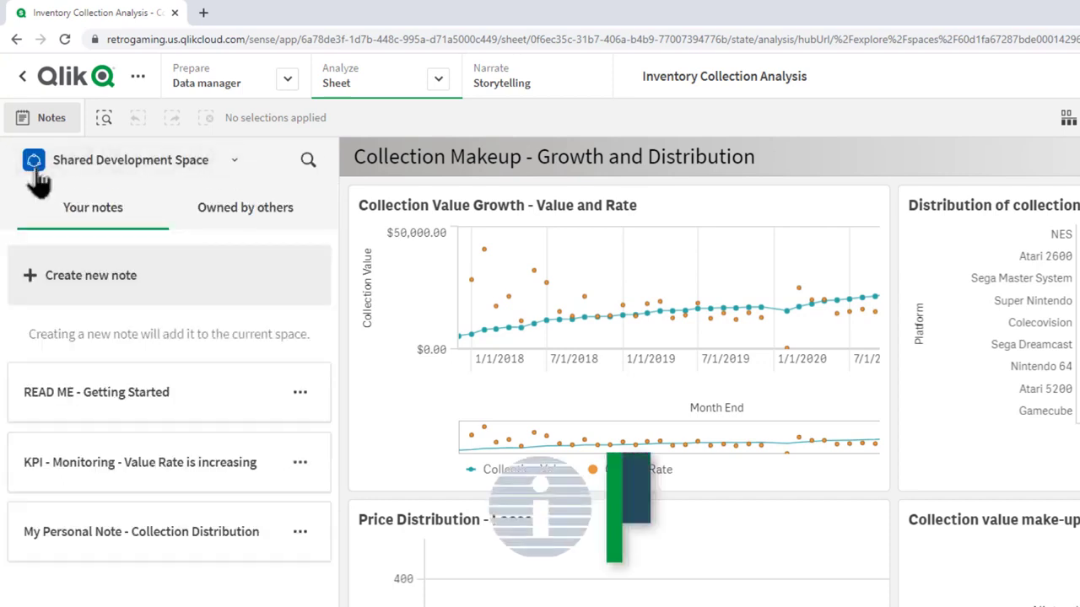
{"action": "left_click", "coordinate": [179, 477]}
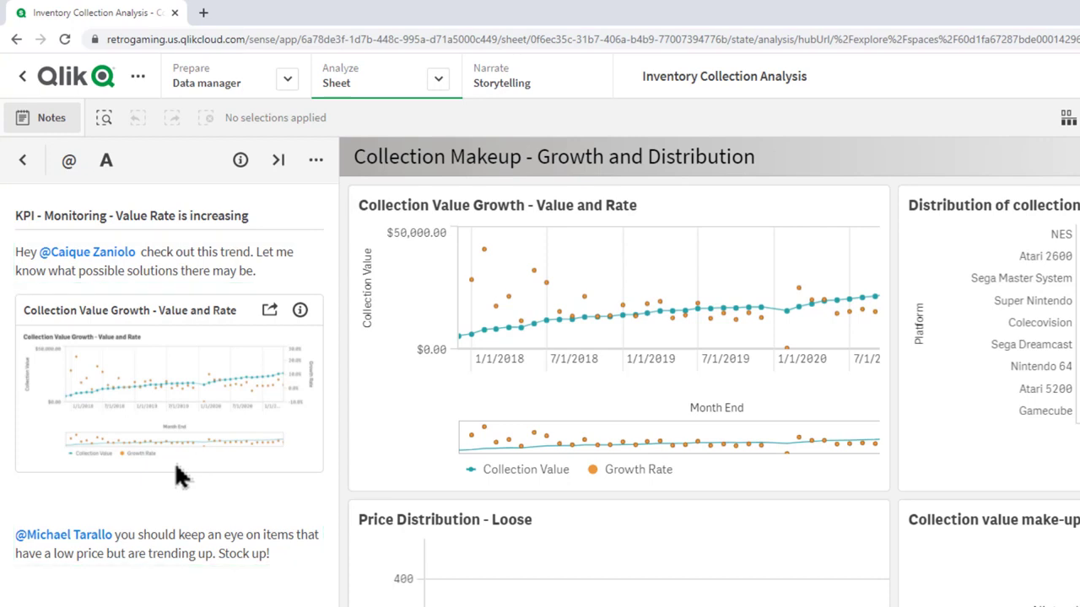
{"action": "left_click", "coordinate": [23, 159]}
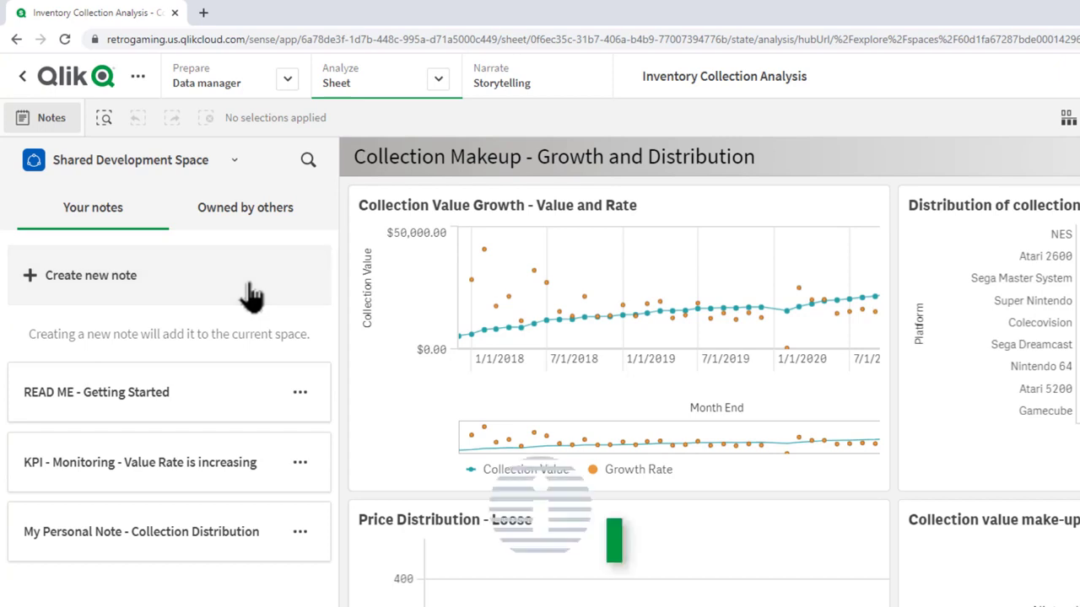
{"action": "left_click", "coordinate": [193, 395]}
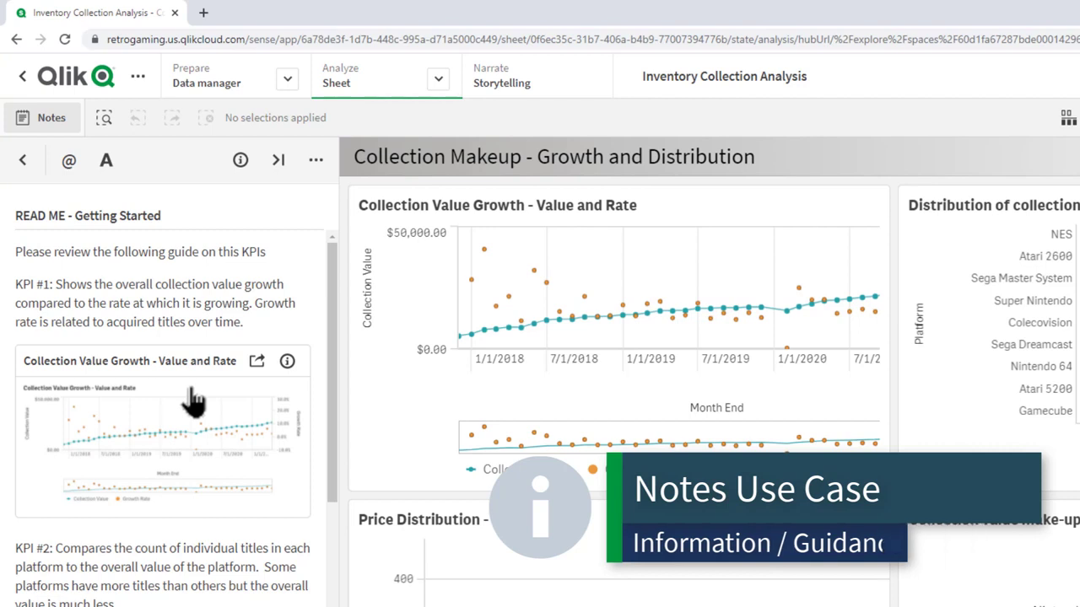
{"action": "scroll", "coordinate": [192, 395], "scroll_direction": "down", "scroll_amount": 2}
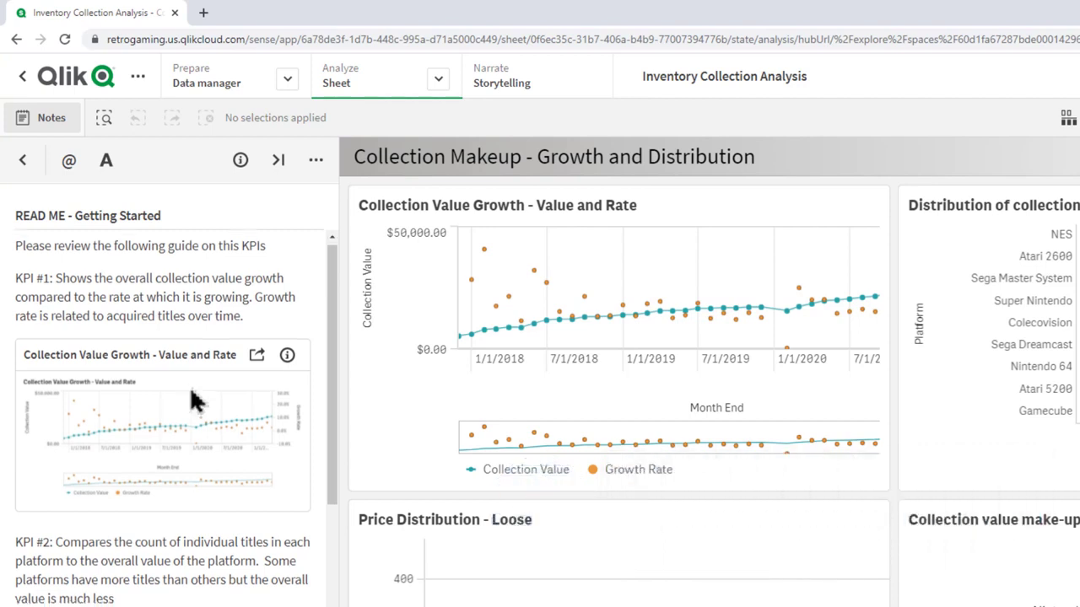
{"action": "scroll", "coordinate": [191, 393], "scroll_direction": "up", "scroll_amount": 1}
{"action": "scroll", "coordinate": [192, 400], "scroll_direction": "up", "scroll_amount": 1}
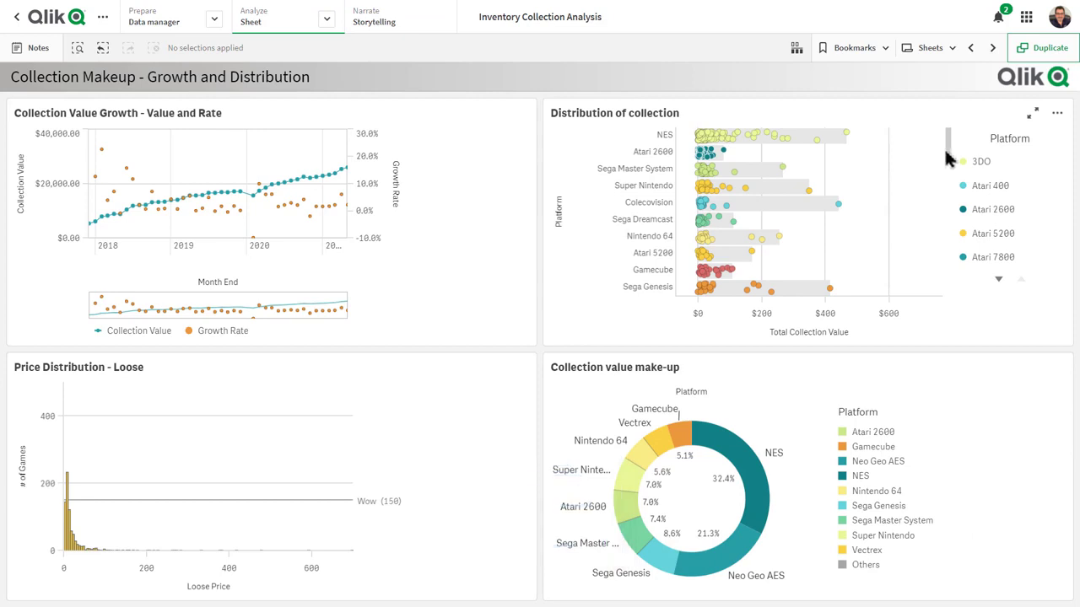
Step: Open the sheet's notes and choose Shared Development Space as the space for notes
{"action": "left_click_drag", "start_coordinate": [947, 137], "coordinate": [943, 197]}
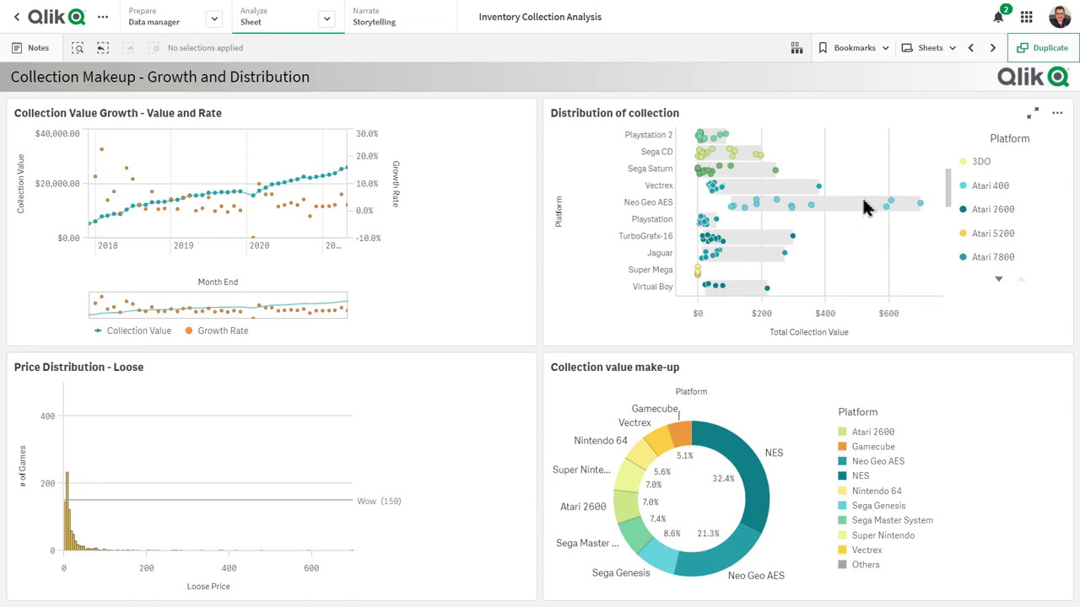
{"action": "left_click", "coordinate": [36, 49]}
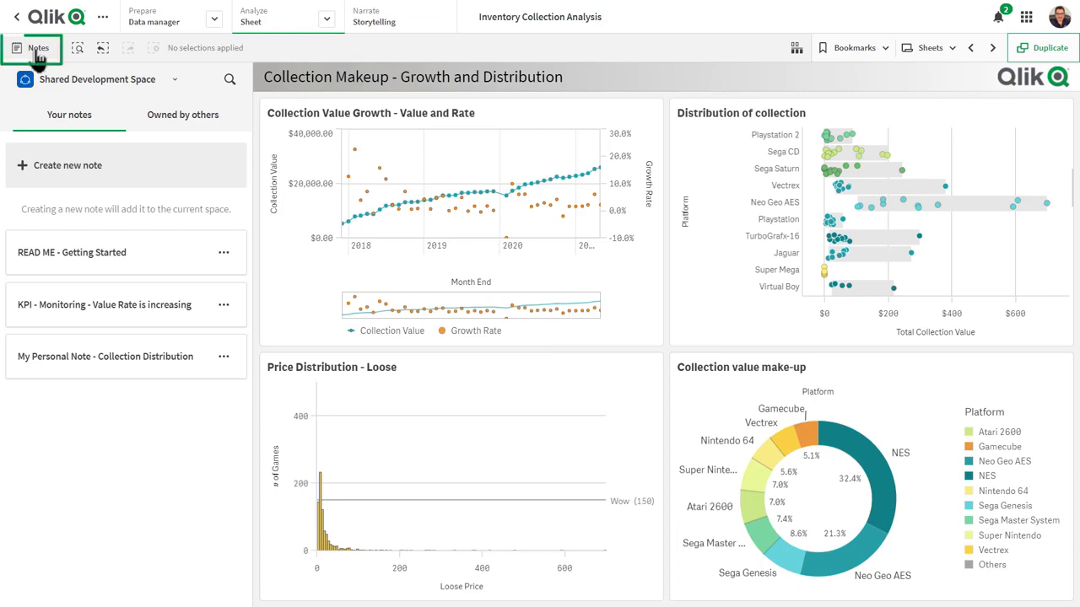
{"action": "left_click", "coordinate": [83, 81]}
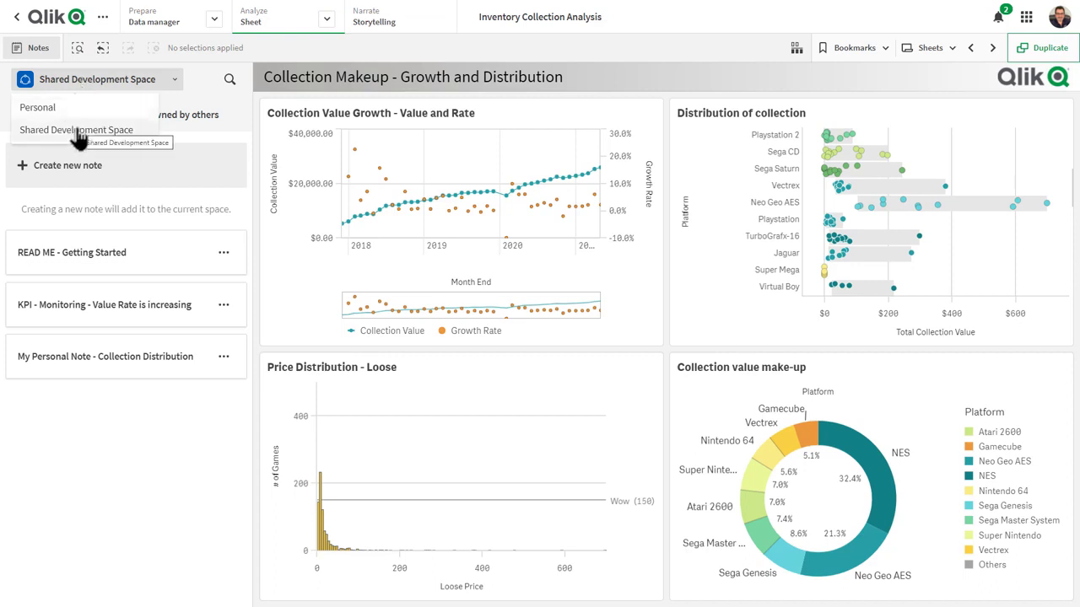
{"action": "left_click", "coordinate": [78, 131]}
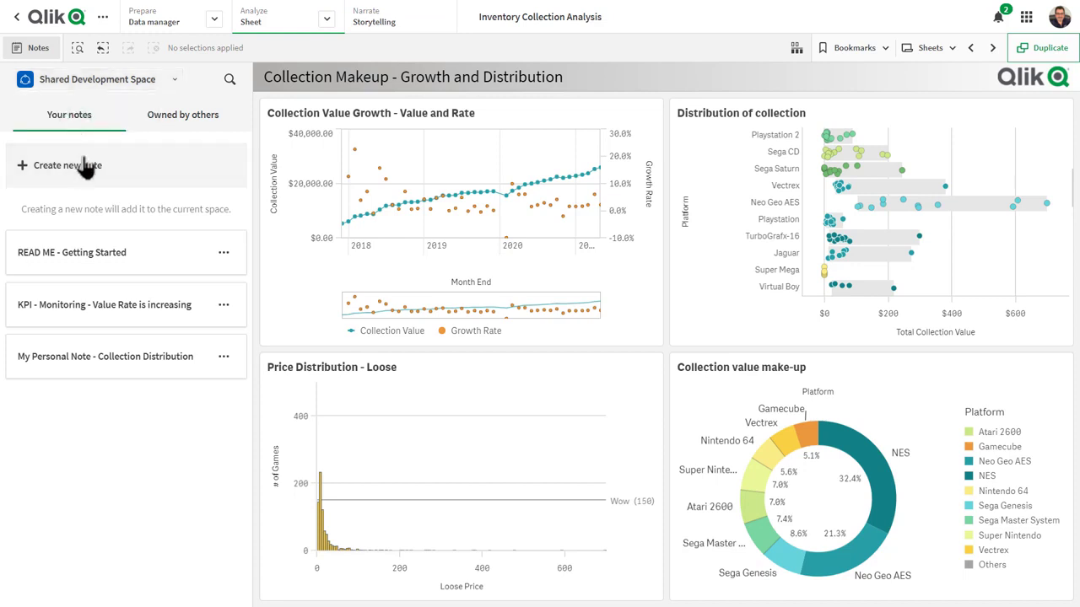
Step: Create a note titled "Collection Distribution - Significant value" and add a snapshot of the Distribution of collection chart to it
{"action": "left_click", "coordinate": [85, 168]}
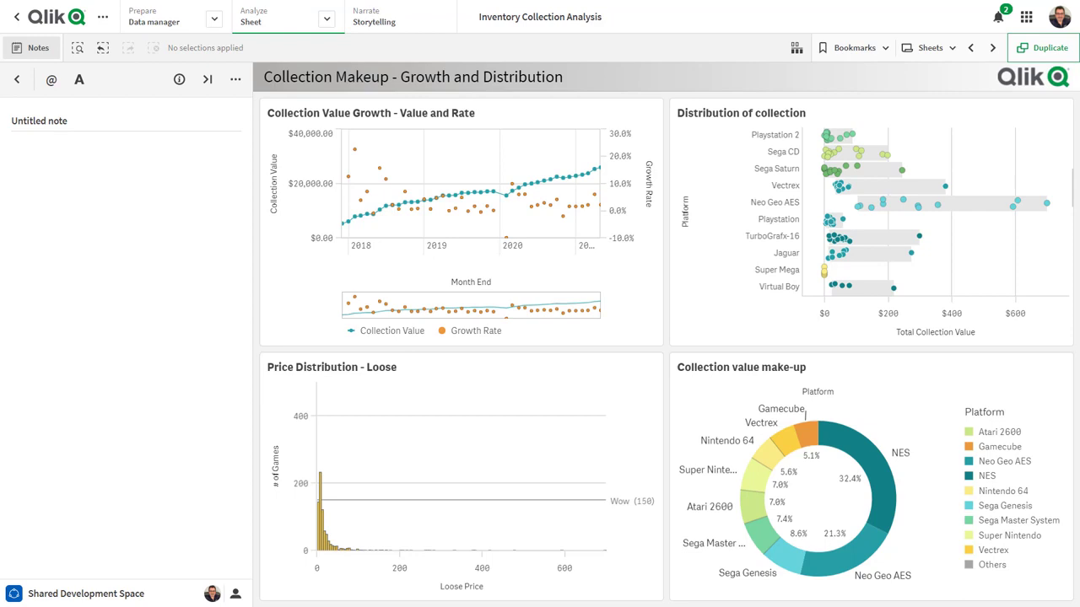
{"action": "left_click", "coordinate": [55, 160]}
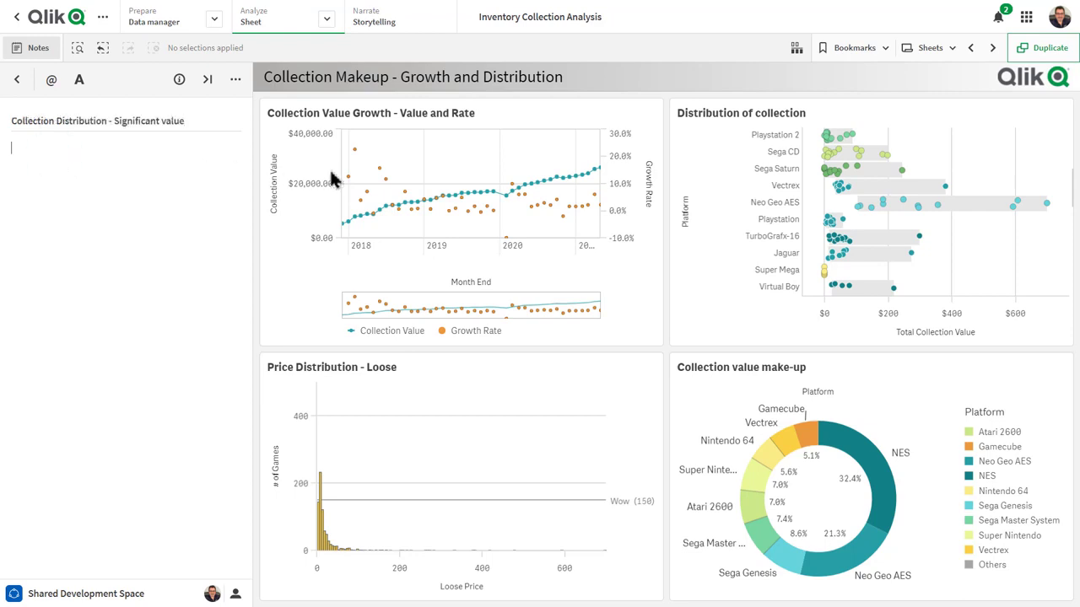
{"action": "right_click", "coordinate": [874, 219]}
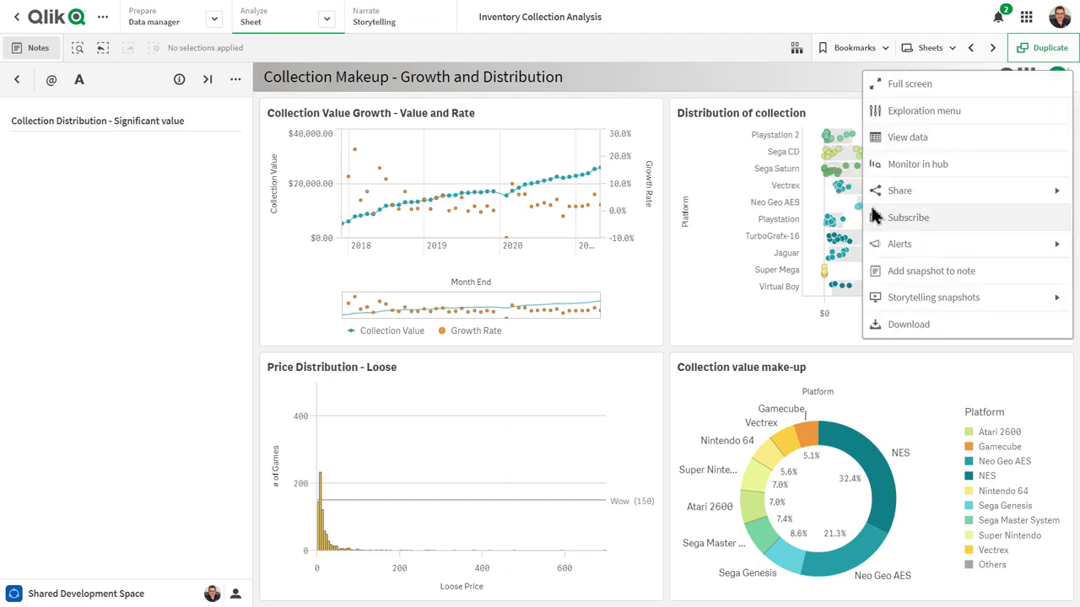
{"action": "left_click", "coordinate": [924, 269]}
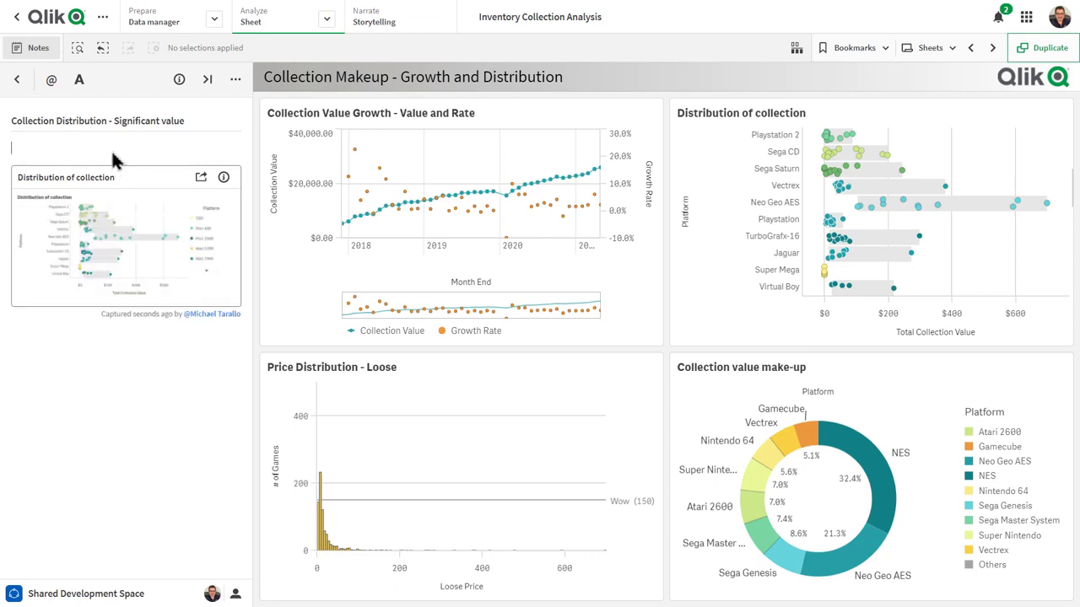
Step: Write a message above the snapshot starting "Hey there is a significant amount of value in these few items" and proposing to check for similar categories
{"action": "type", "text": "Hey - there is a significant amount of value in these few items, let's take a close look and see if we have other categories that are just as similar."}
{"action": "left_click", "coordinate": [32, 150]}
{"action": "key", "text": "BackSpace"}
{"action": "key", "text": "BackSpace"}
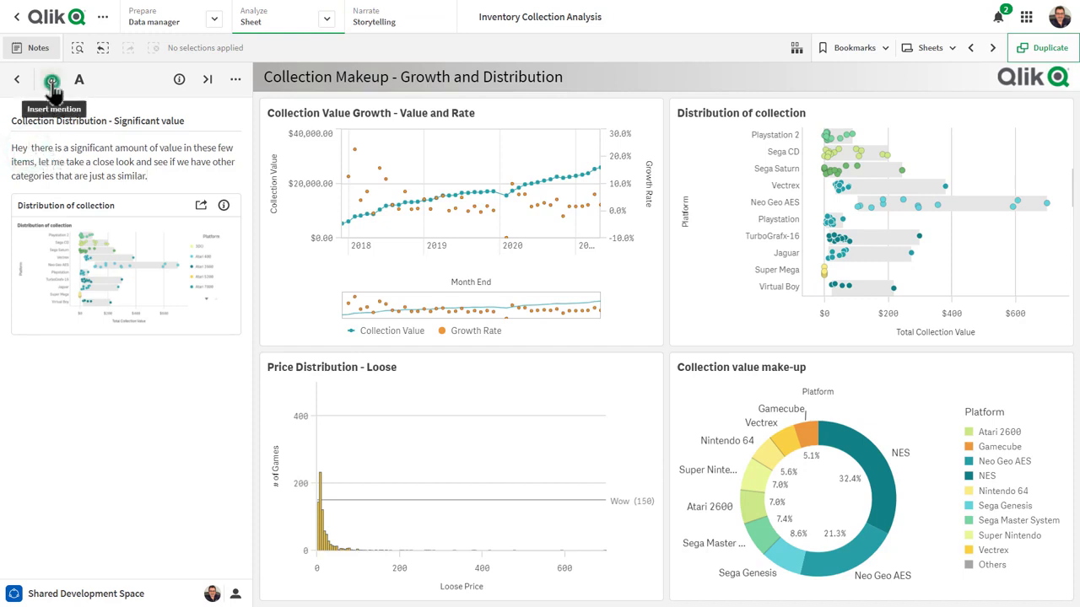
Step: Insert a mention of the space member who can view the note directly after "Hey" in the message
{"action": "left_click", "coordinate": [52, 80]}
{"action": "left_click", "coordinate": [79, 370]}
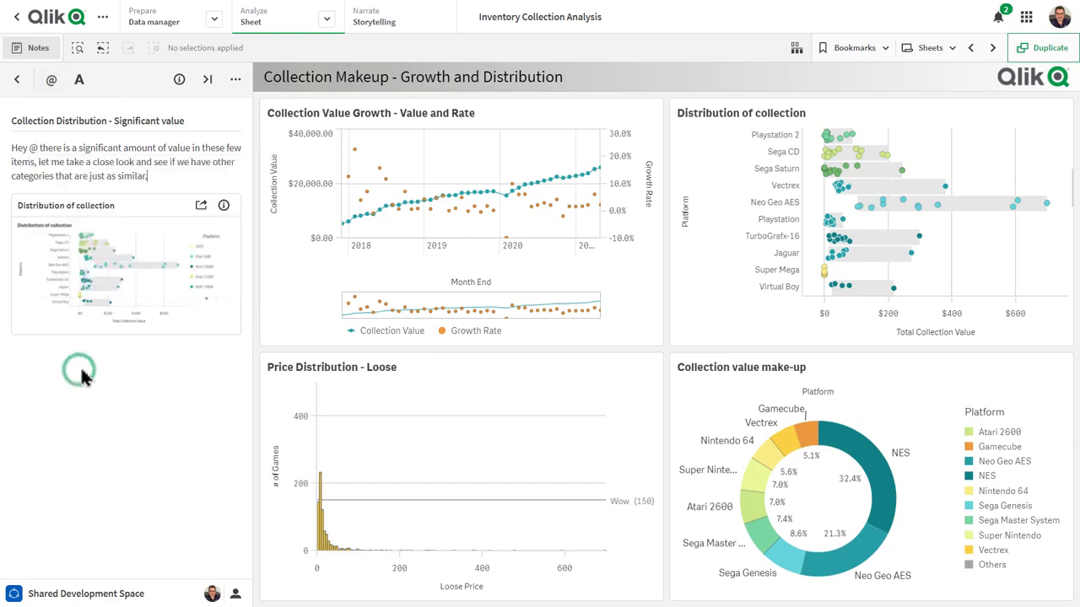
{"action": "left_click", "coordinate": [34, 148]}
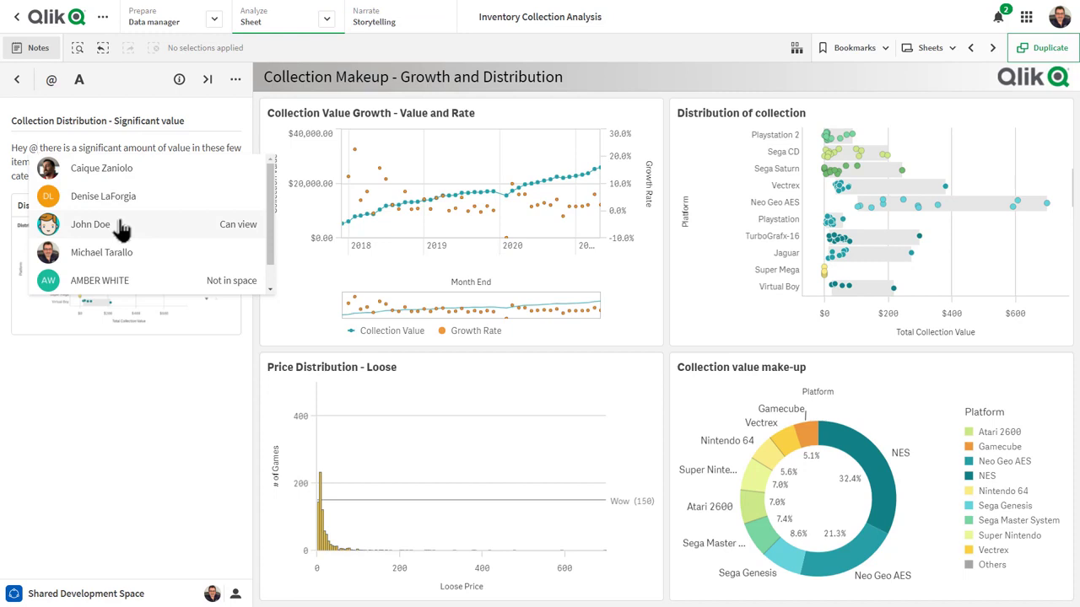
{"action": "left_click", "coordinate": [241, 235]}
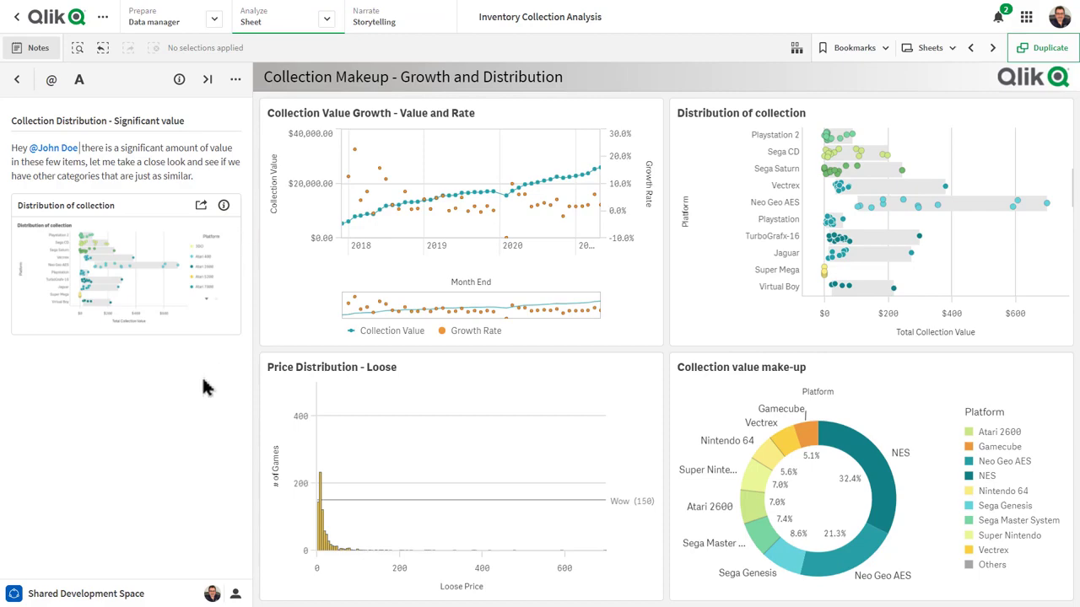
Step: Change the mentioned member's access to the note to Can edit
{"action": "left_click", "coordinate": [237, 596]}
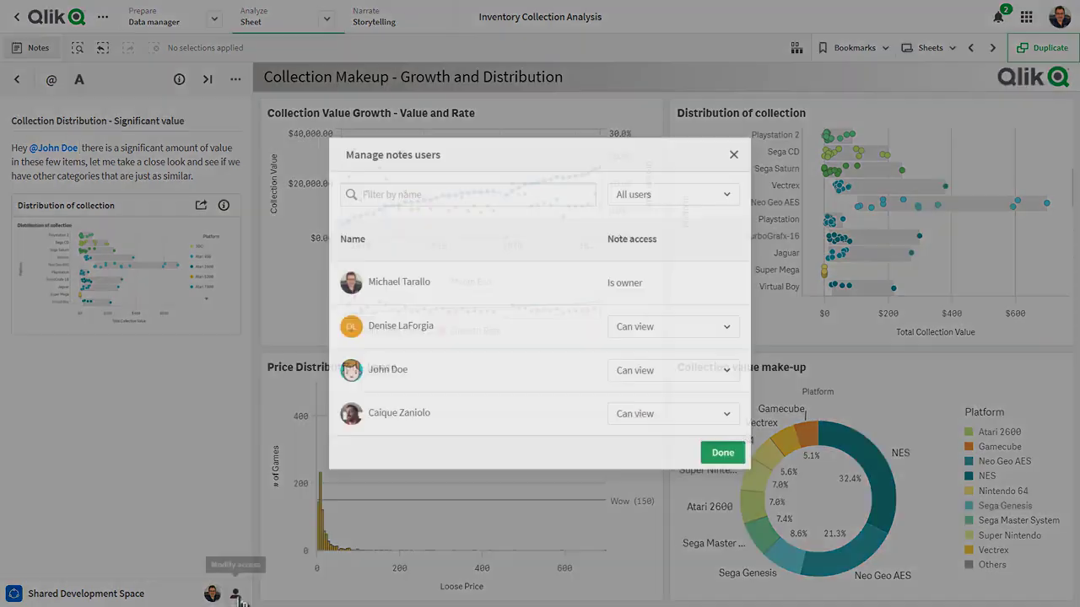
{"action": "left_click", "coordinate": [658, 370]}
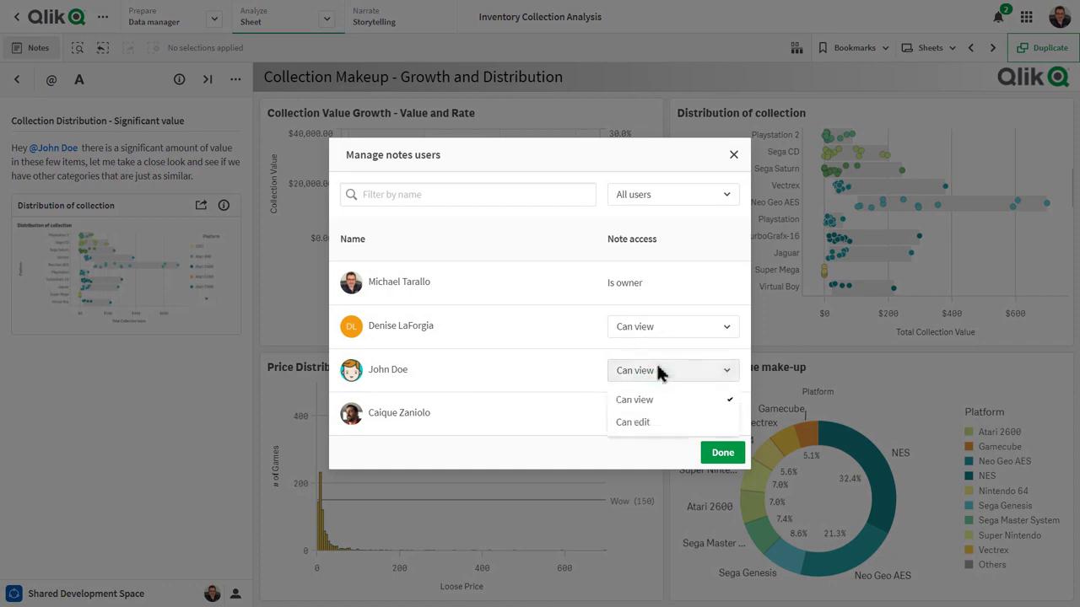
{"action": "left_click", "coordinate": [657, 424]}
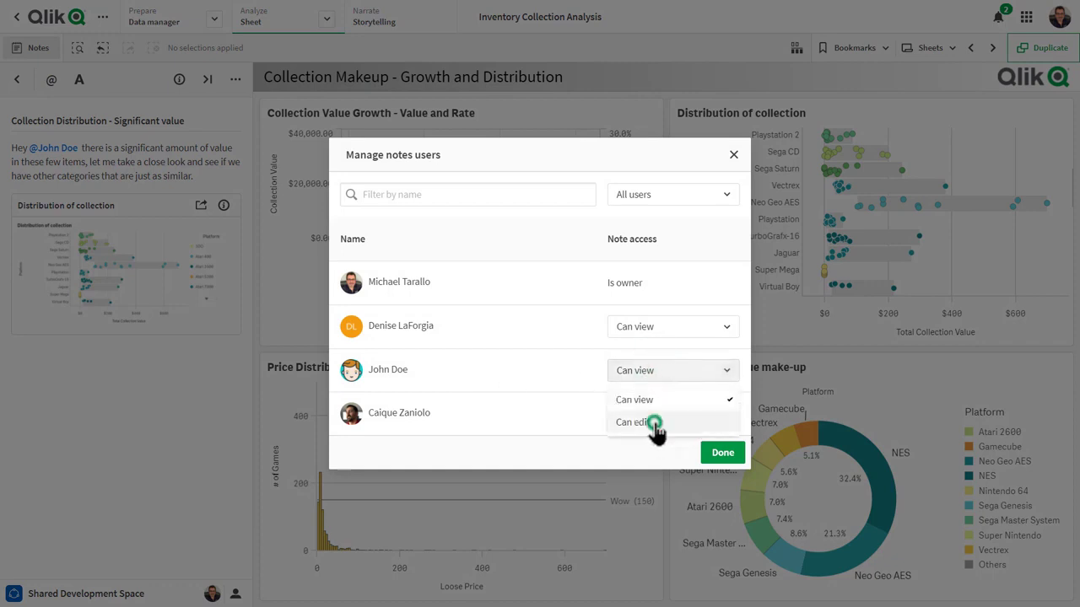
{"action": "left_click", "coordinate": [722, 454]}
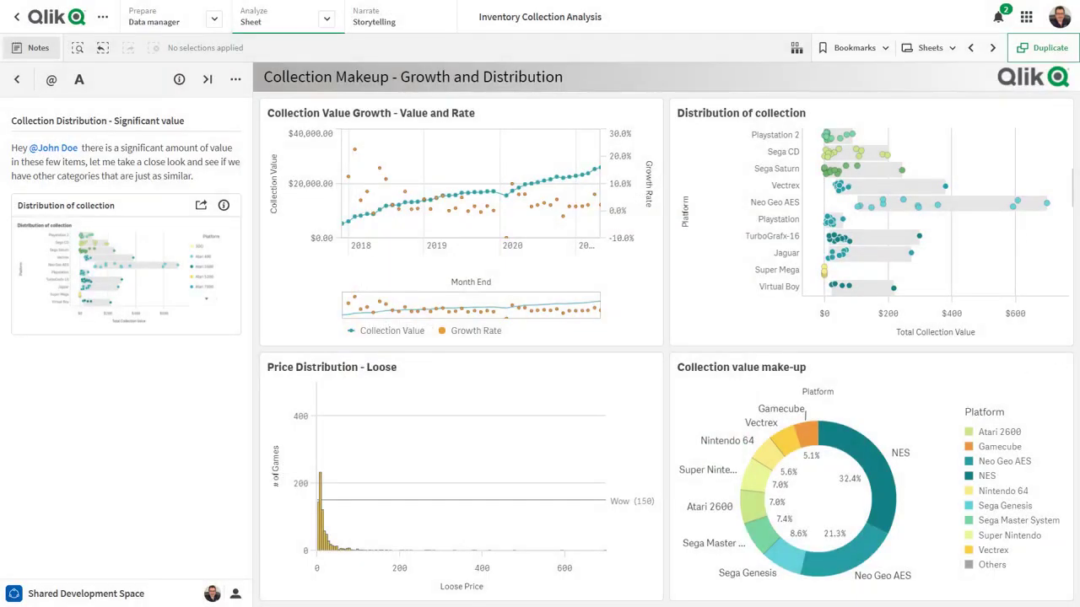
Step: Switch to the collaborator's incognito browser window and open the note from the collaboration invitation in the notifications
{"action": "key", "text": "alt+Tab"}
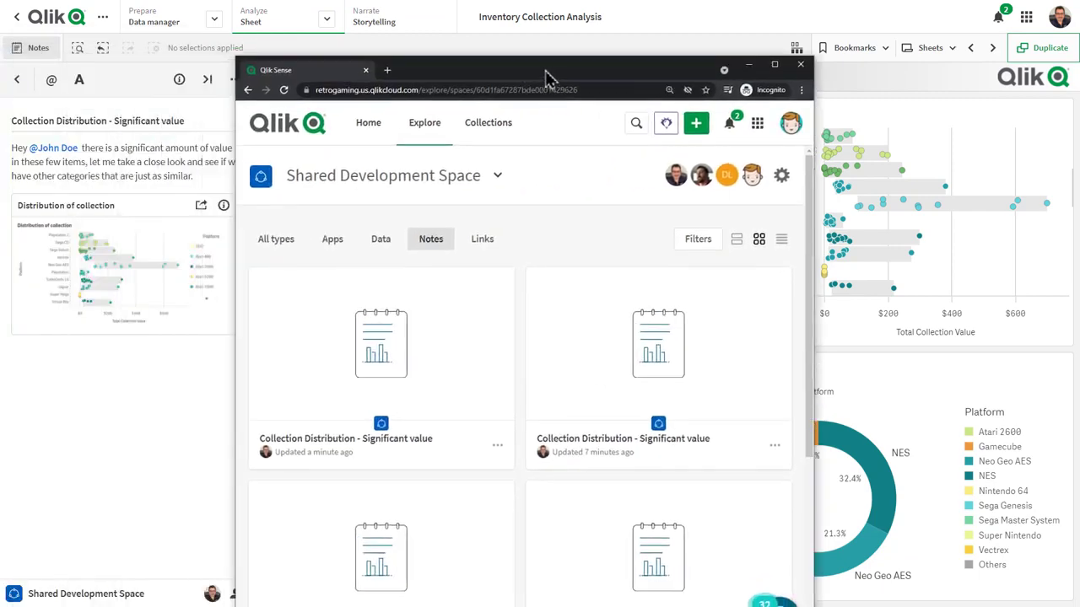
{"action": "double_click", "coordinate": [567, 49]}
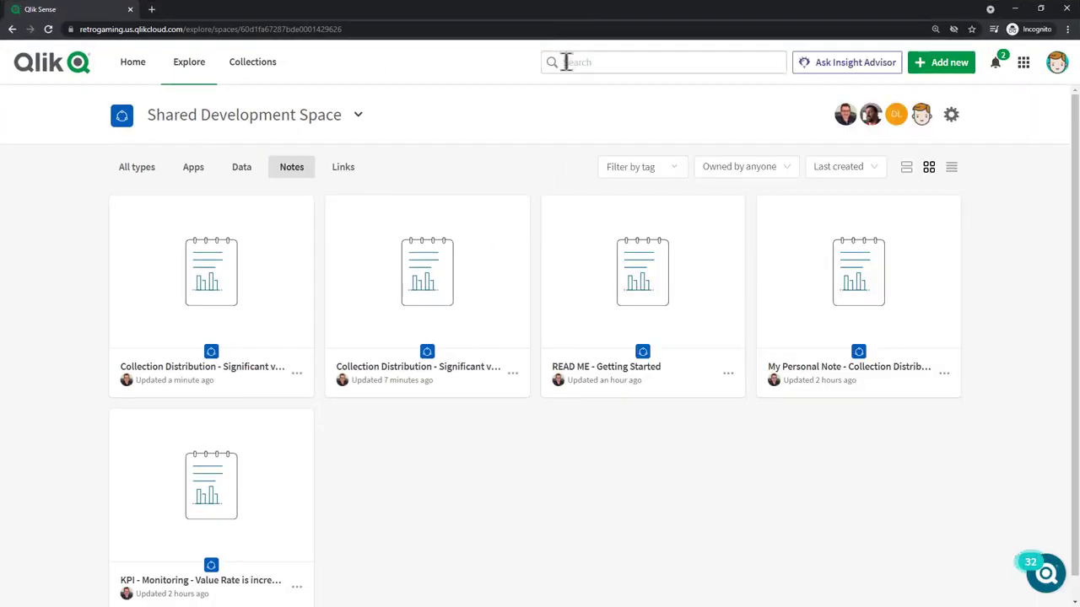
{"action": "left_click", "coordinate": [996, 66]}
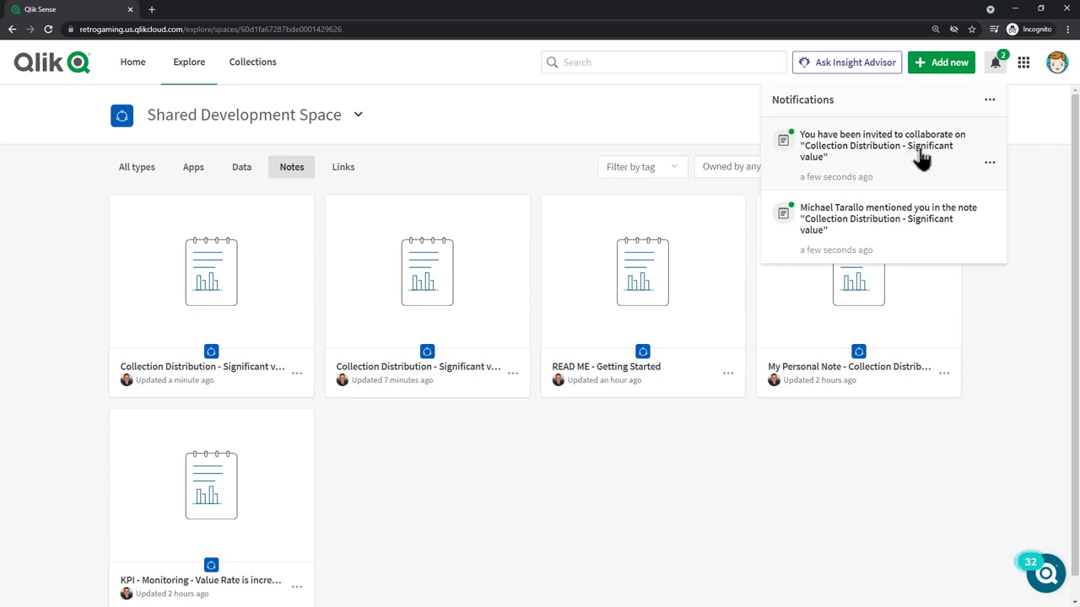
{"action": "left_click", "coordinate": [456, 162]}
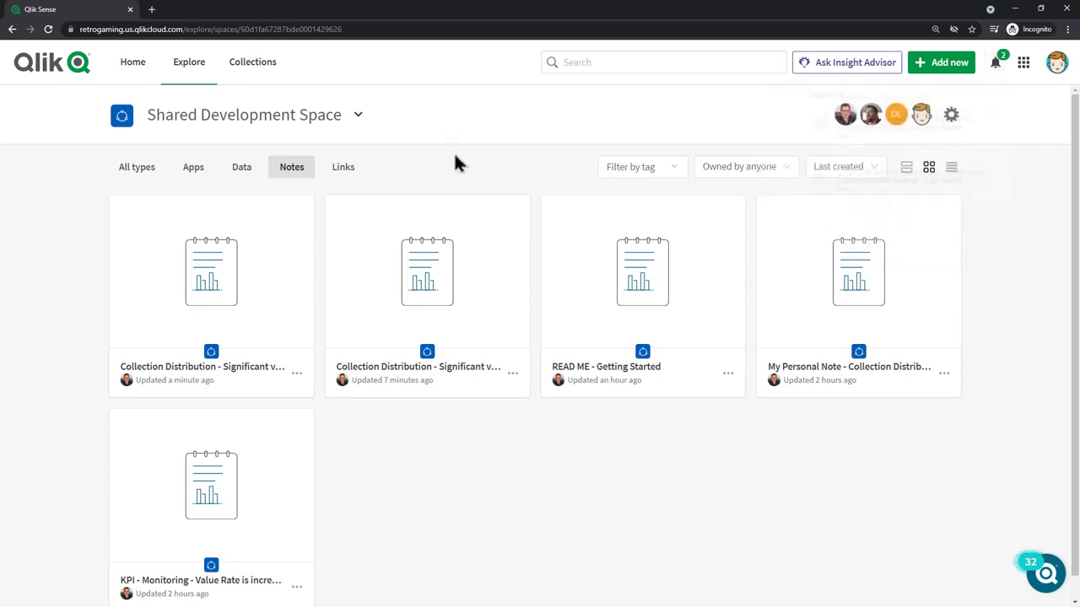
{"action": "mouse_move", "coordinate": [345, 304]}
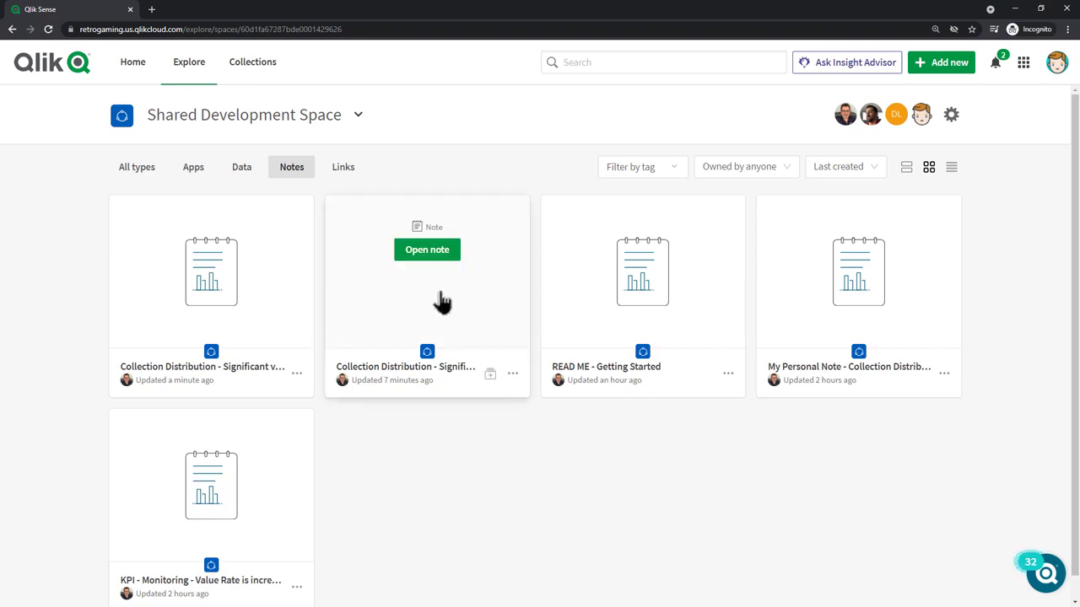
{"action": "left_click", "coordinate": [997, 65]}
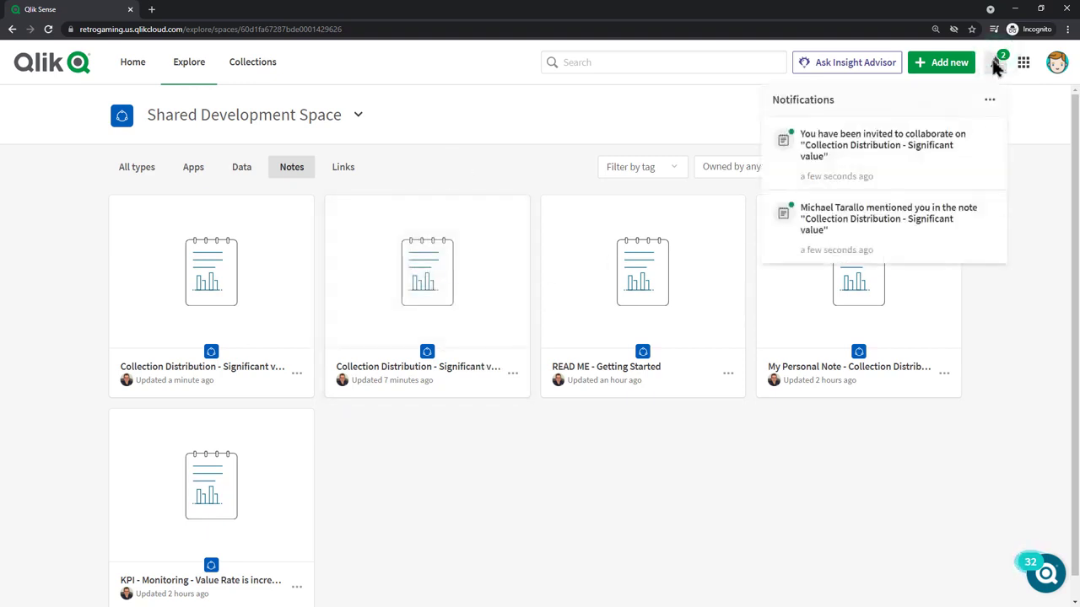
{"action": "left_click", "coordinate": [896, 144]}
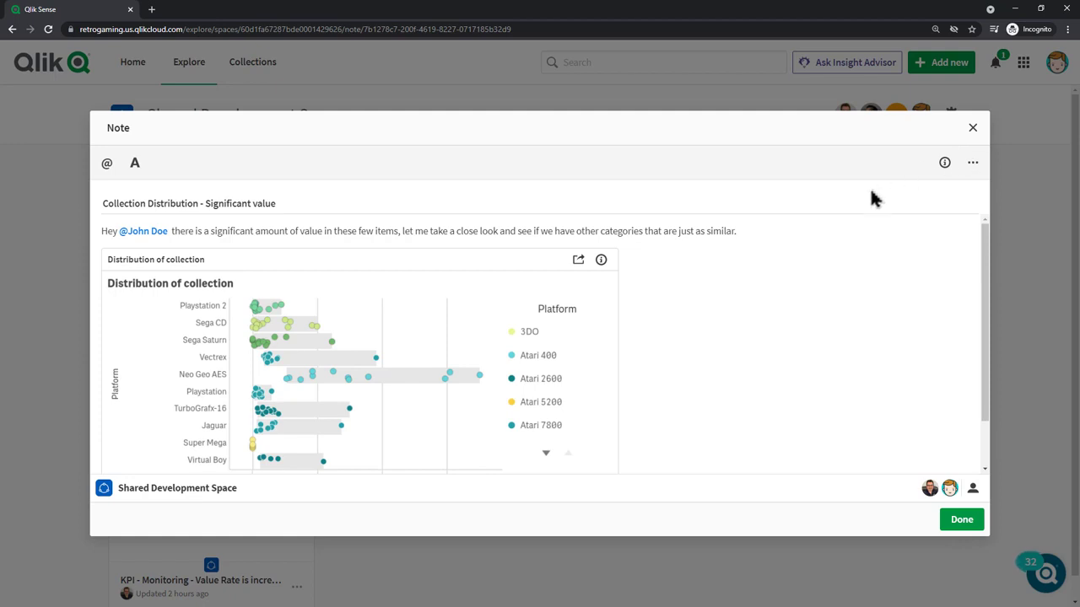
Step: Reply on a new line below the message with a mention of the note's owner and the text "indeed blah blah"
{"action": "left_click", "coordinate": [783, 231]}
{"action": "key", "text": "Return"}
{"action": "key", "text": "Return"}
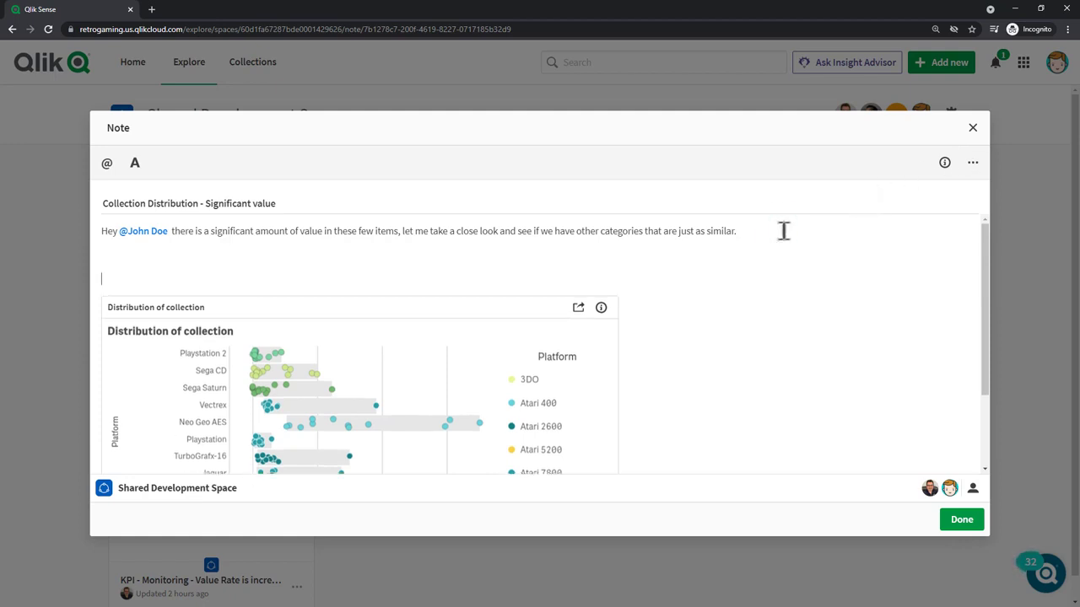
{"action": "key", "text": "BackSpace"}
{"action": "type", "text": "@mic"}
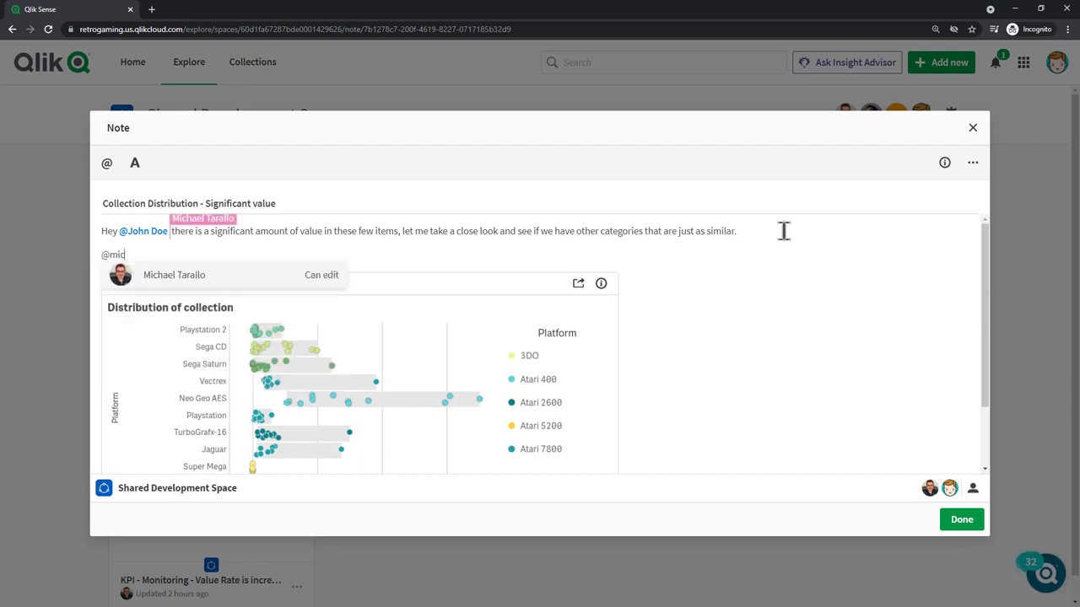
{"action": "key", "text": "Return"}
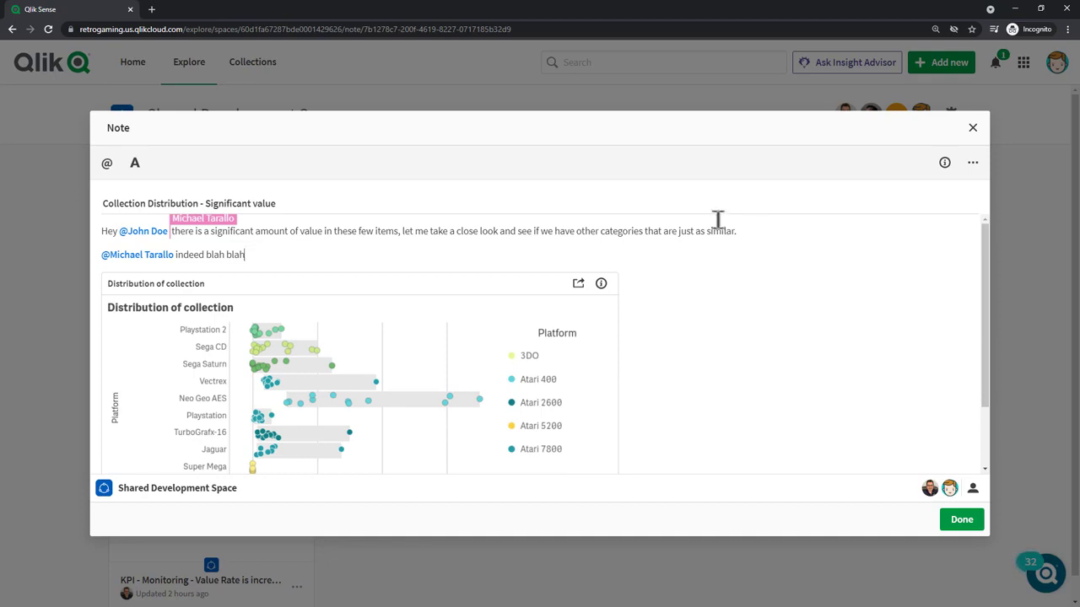
Step: Place the collaborator's window beside the sheet to compare the note in both, and return to the sheet's window
{"action": "left_click", "coordinate": [1042, 8]}
{"action": "left_click_drag", "start_coordinate": [701, 59], "coordinate": [923, 29]}
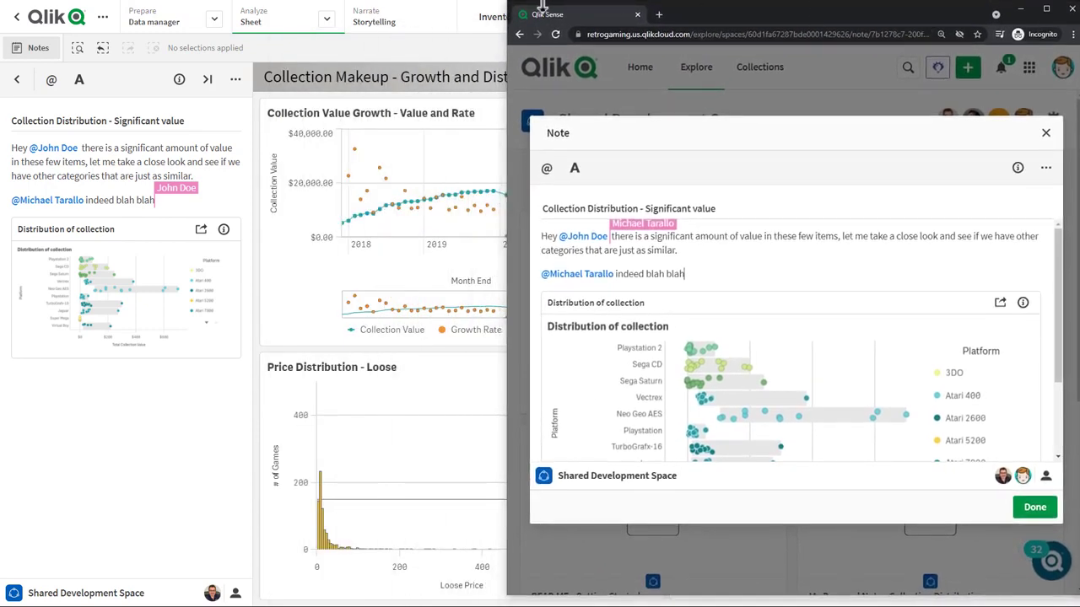
{"action": "left_click", "coordinate": [441, 48]}
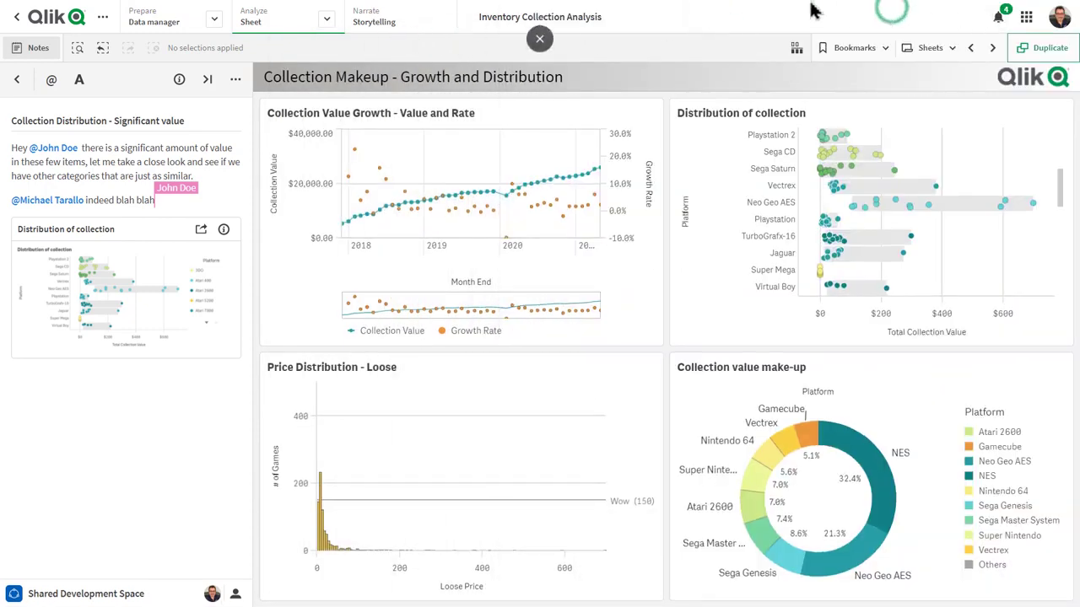
Step: Exit full screen on the sheet's browser window and arrange it side by side with the collaborator's incognito window so both show the note
{"action": "left_click", "coordinate": [538, 36]}
{"action": "left_click", "coordinate": [1040, 9]}
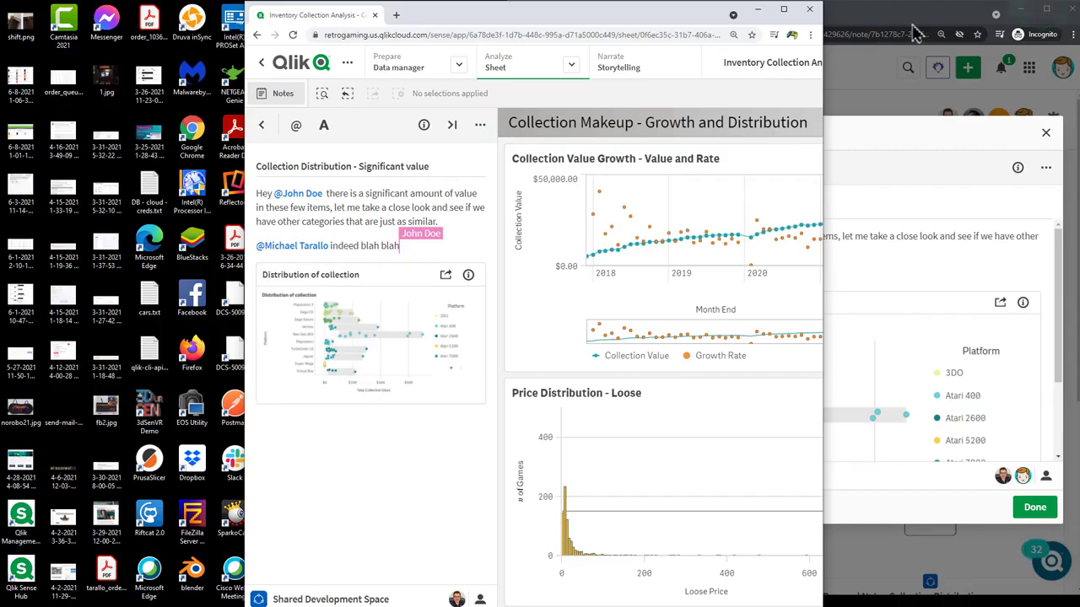
{"action": "left_click_drag", "start_coordinate": [679, 17], "coordinate": [431, 17]}
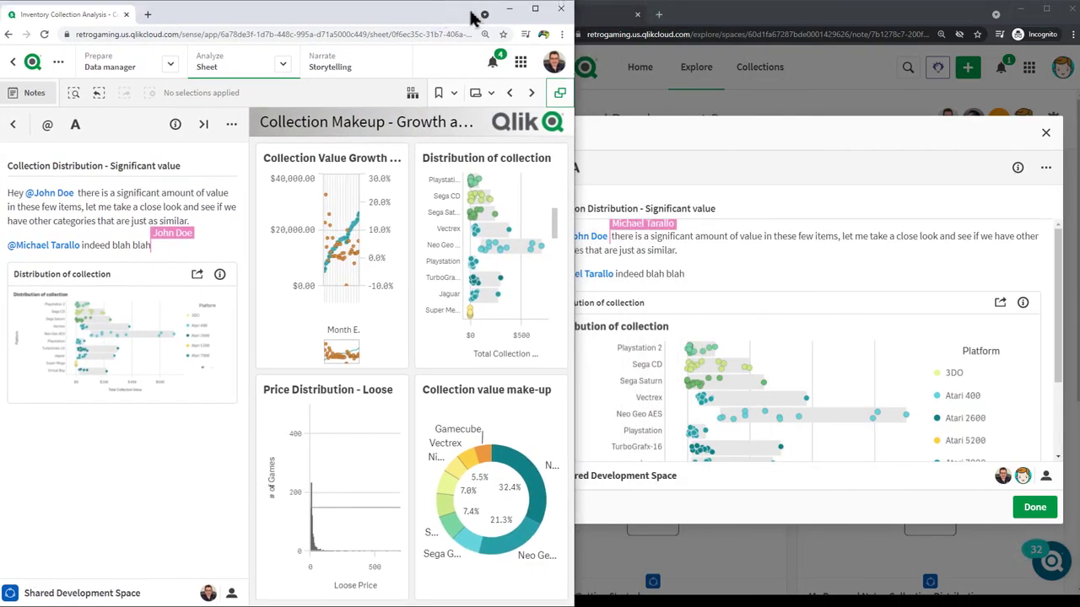
{"action": "left_click", "coordinate": [767, 5]}
{"action": "left_click_drag", "start_coordinate": [506, 66], "coordinate": [570, 67]}
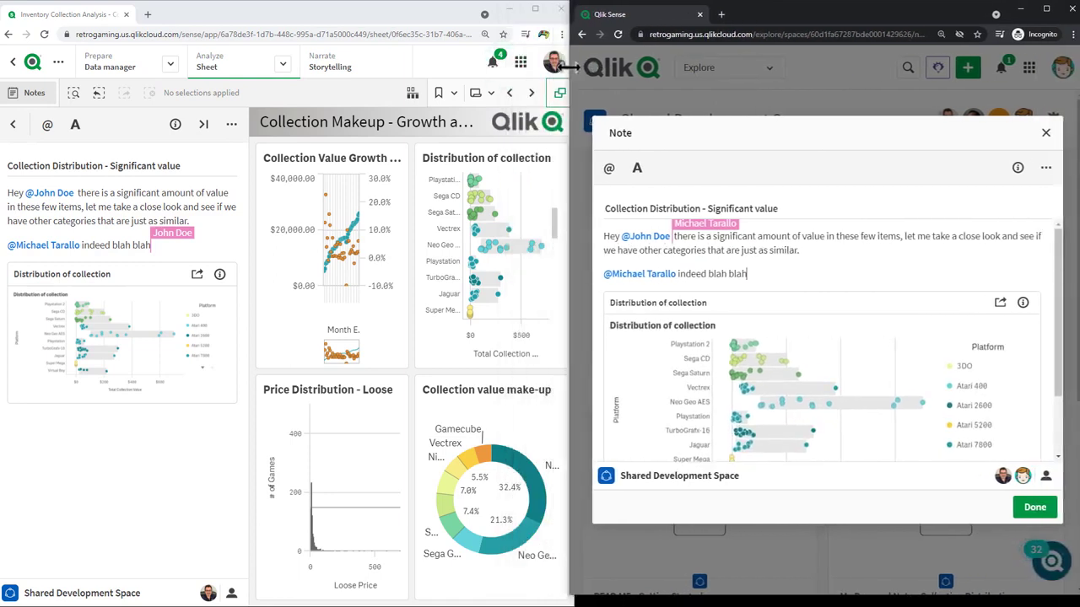
Step: Append the text "additional information" after "indeed blah blah" in the collaborator's copy of the note
{"action": "left_click", "coordinate": [762, 289]}
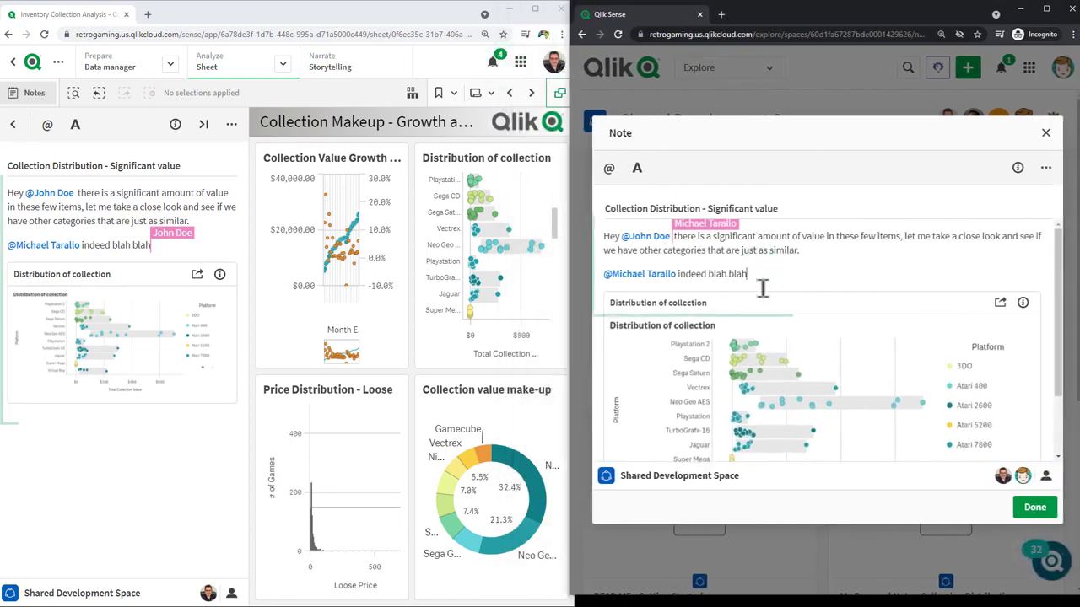
{"action": "type", "text": "additional inf"}
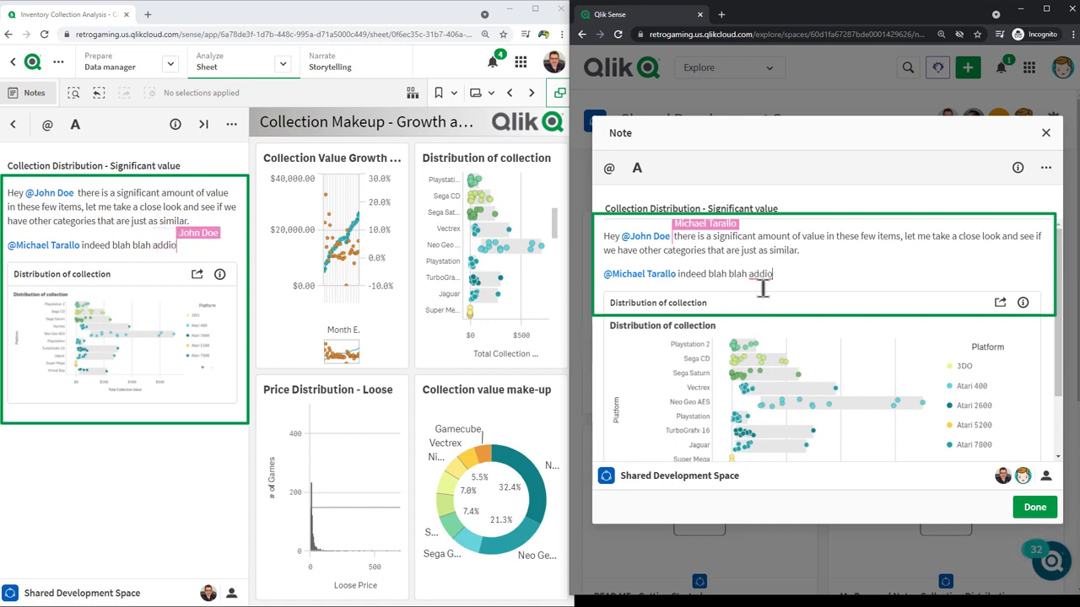
{"action": "type", "text": "ormation"}
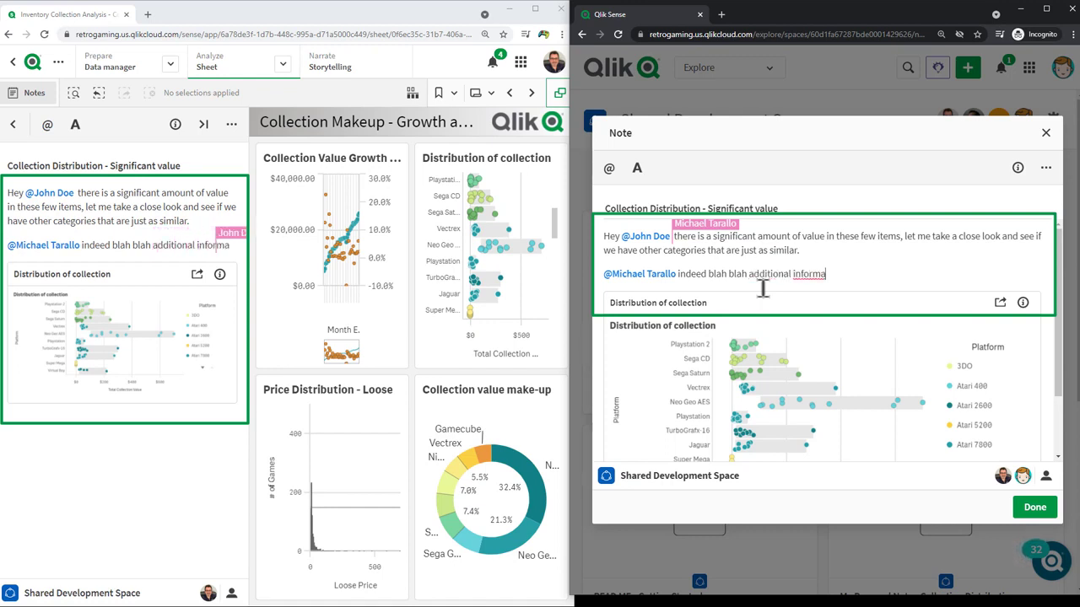